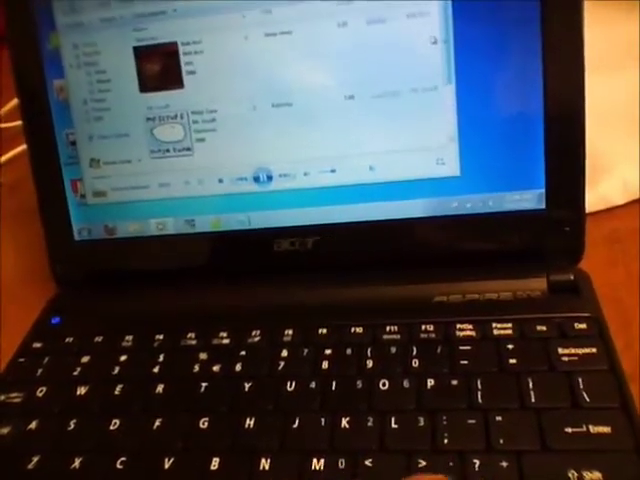
scroll(433, 40, down, 3)
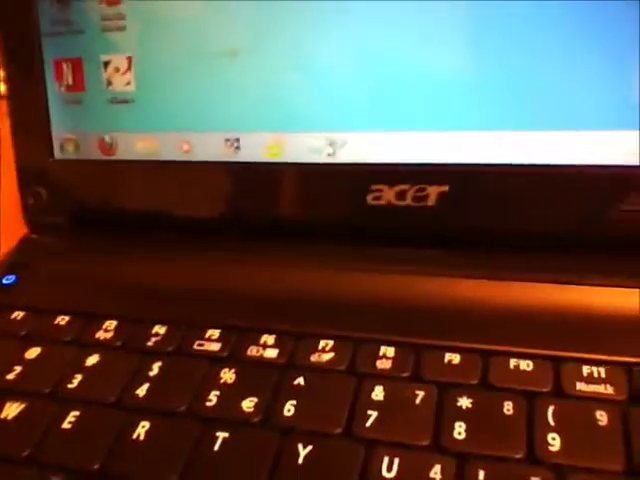
Step: Unpin Notepad from the taskbar via its right-click menu
right_click(258, 131)
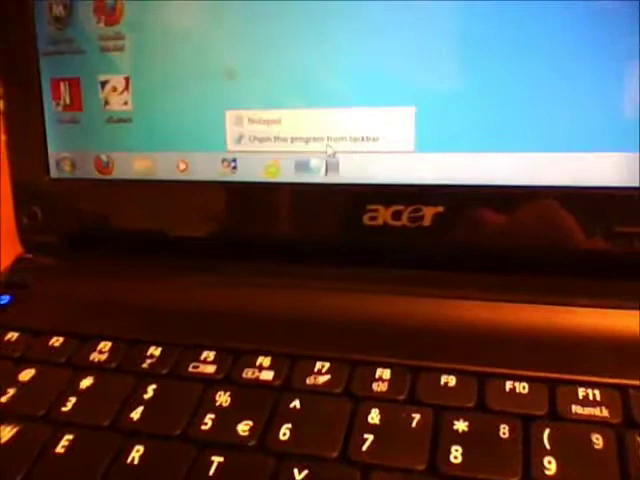
click(330, 111)
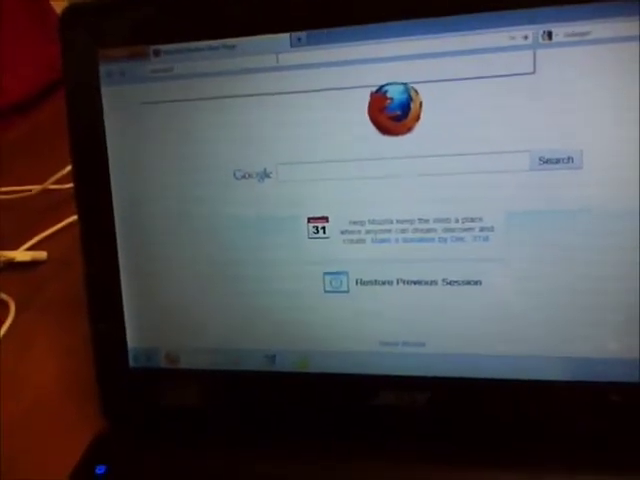
Step: Dismiss the Firefox address bar suggestions list, leaving the start page open
key(Escape)
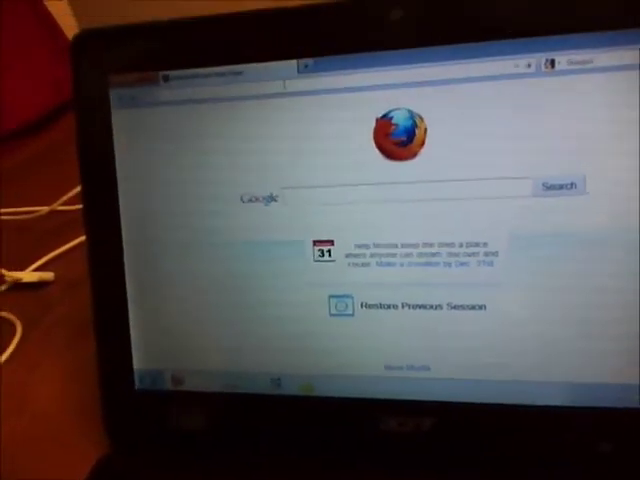